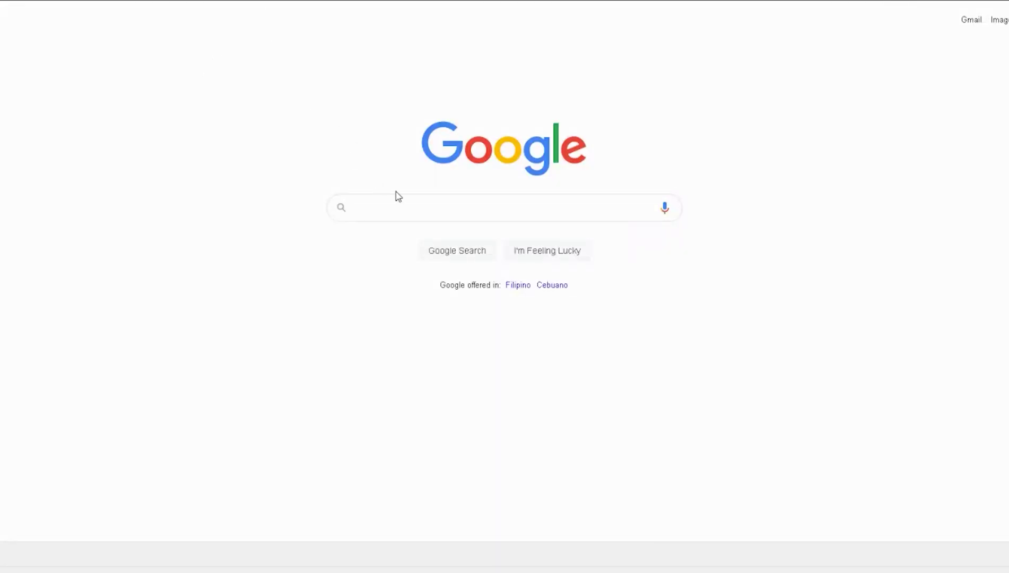
# Search Google for 'webstore' and go to the Chrome Web Store extensions home page.
pyautogui.click(392, 206)
pyautogui.write('webs')
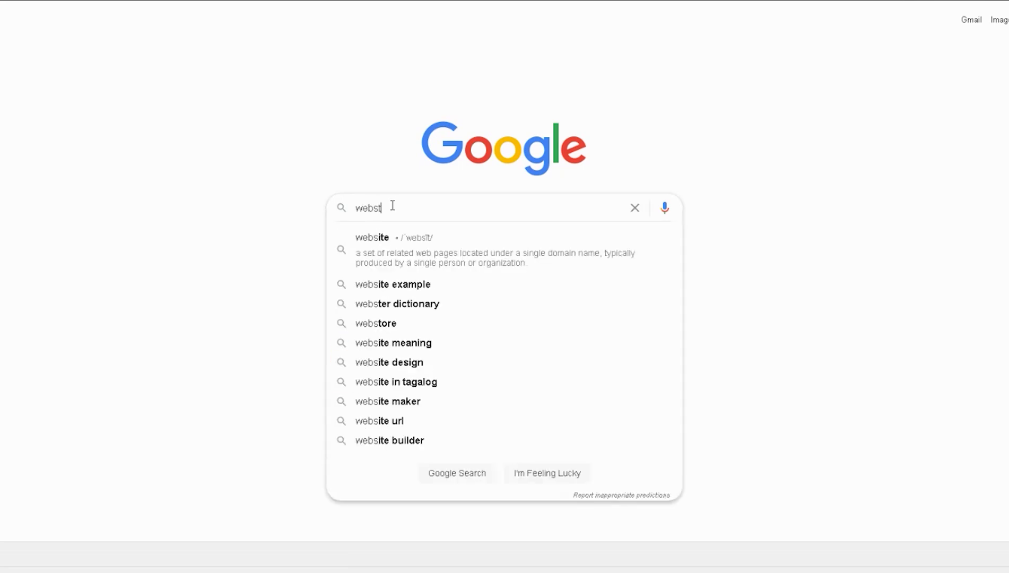
pyautogui.write('tore')
pyautogui.press('Return')
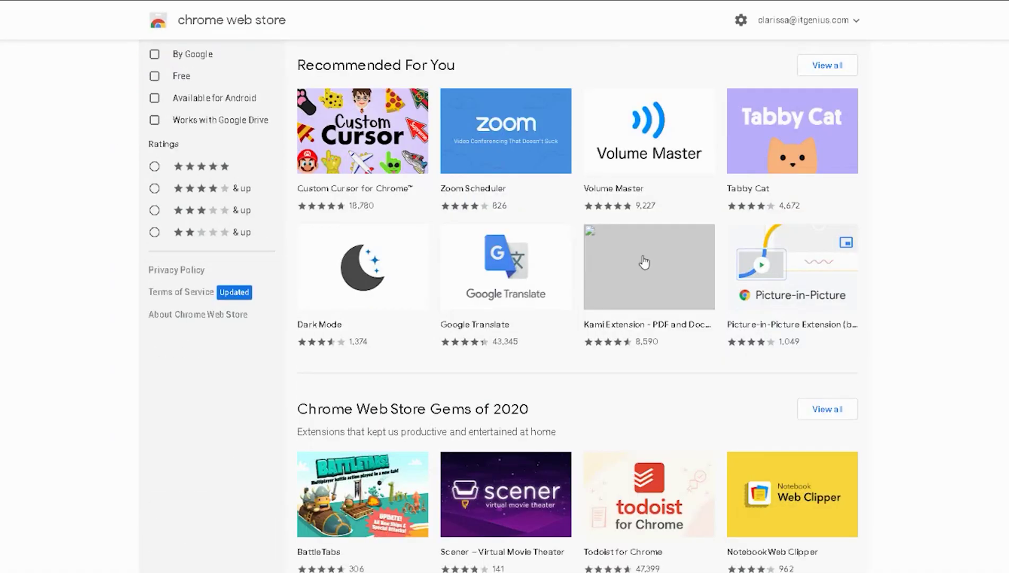
pyautogui.scroll(-2, 642, 264)
pyautogui.scroll(-2, 631, 284)
pyautogui.scroll(-2, 628, 291)
pyautogui.scroll(1, 584, 390)
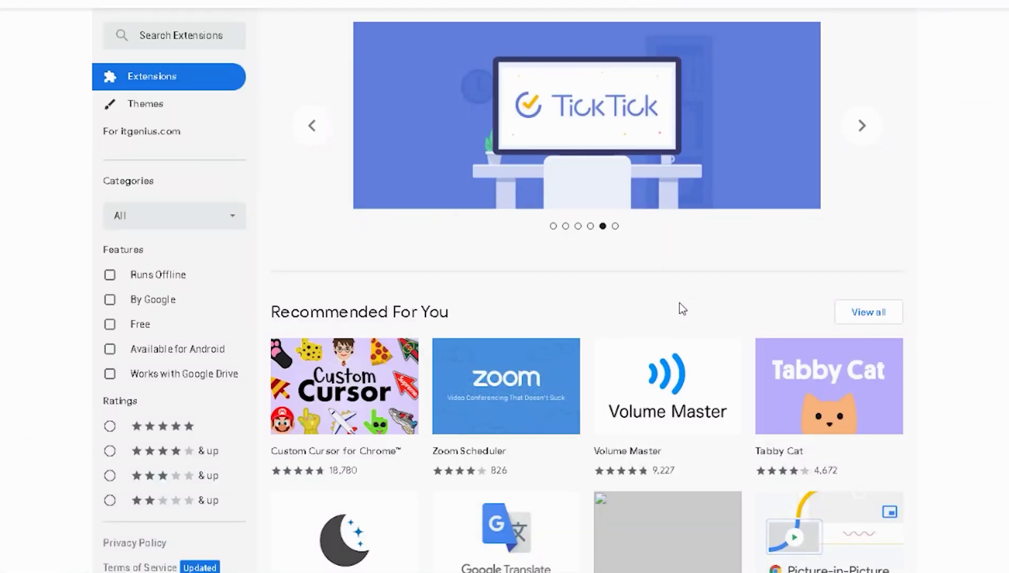
pyautogui.click(212, 35)
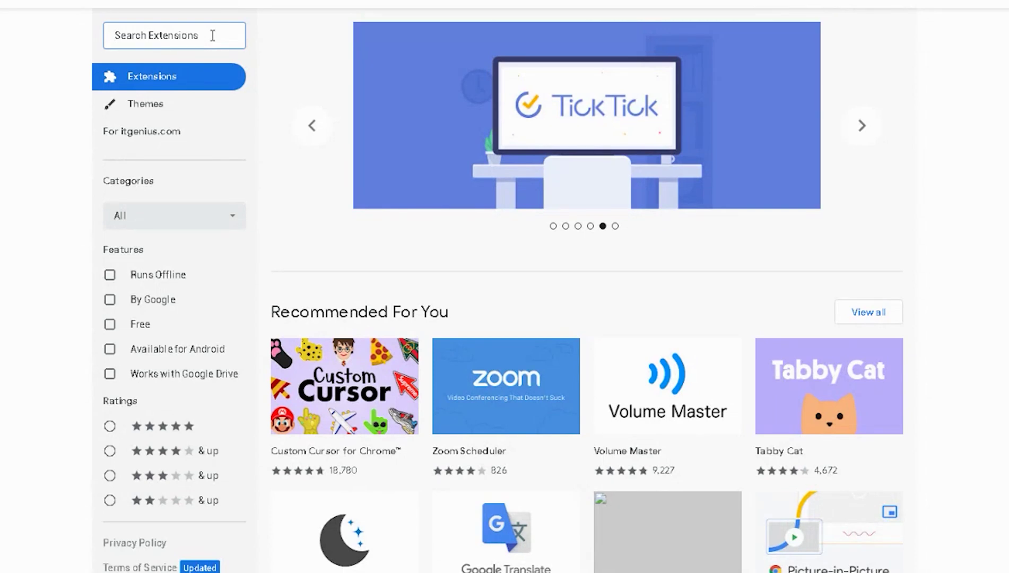
pyautogui.write('clip')
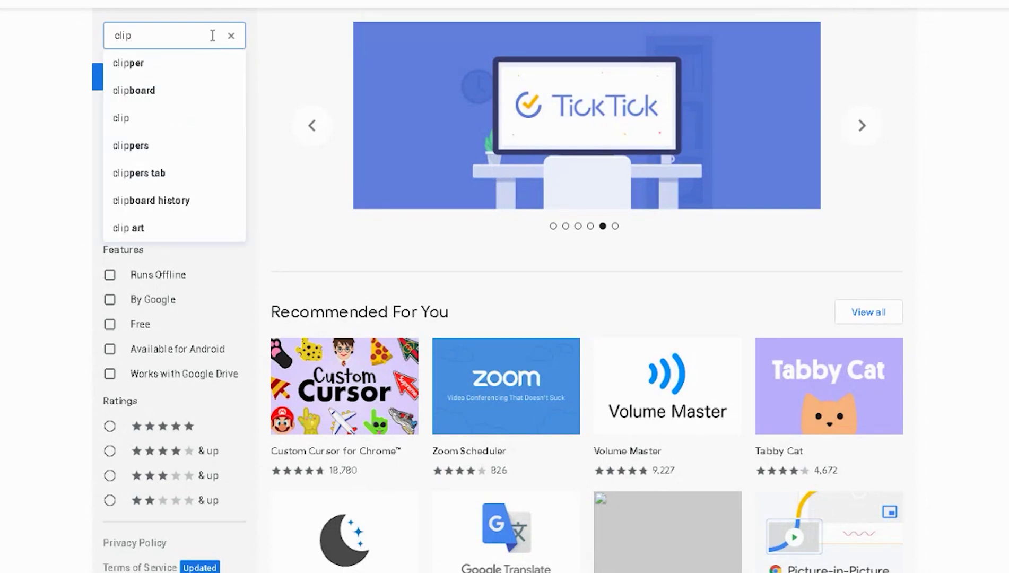
pyautogui.write('board')
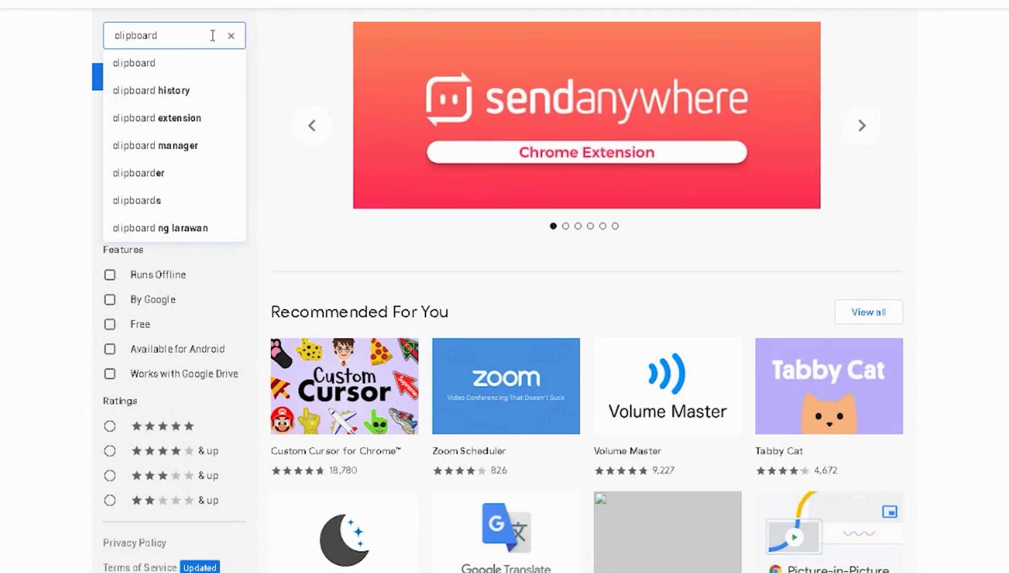
# Search the store for 'clipboard history' and open the Clipboard History Pro page.
pyautogui.press('Down')
pyautogui.press('Down')
pyautogui.press('Return')
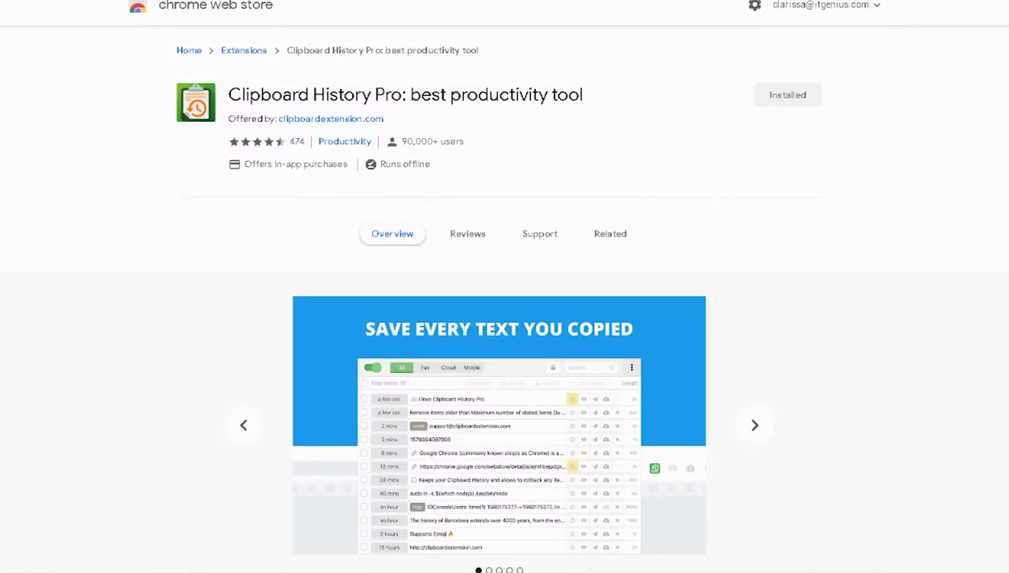
pyautogui.hotkey('alt', 'f')
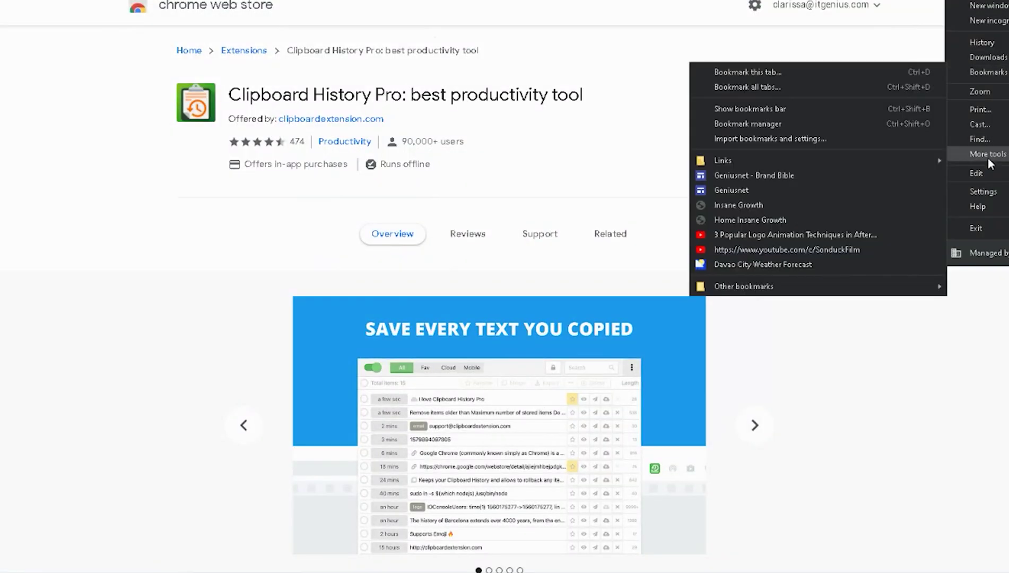
pyautogui.moveTo(986, 154)
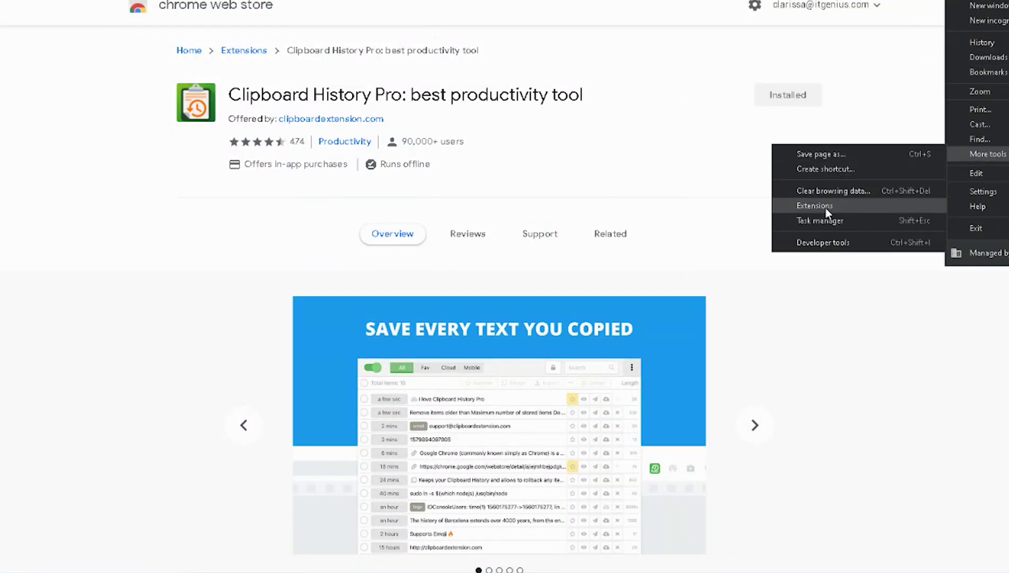
# Open Chrome's Extensions page and confirm Clipboard History Pro is installed by policy.
pyautogui.click(824, 207)
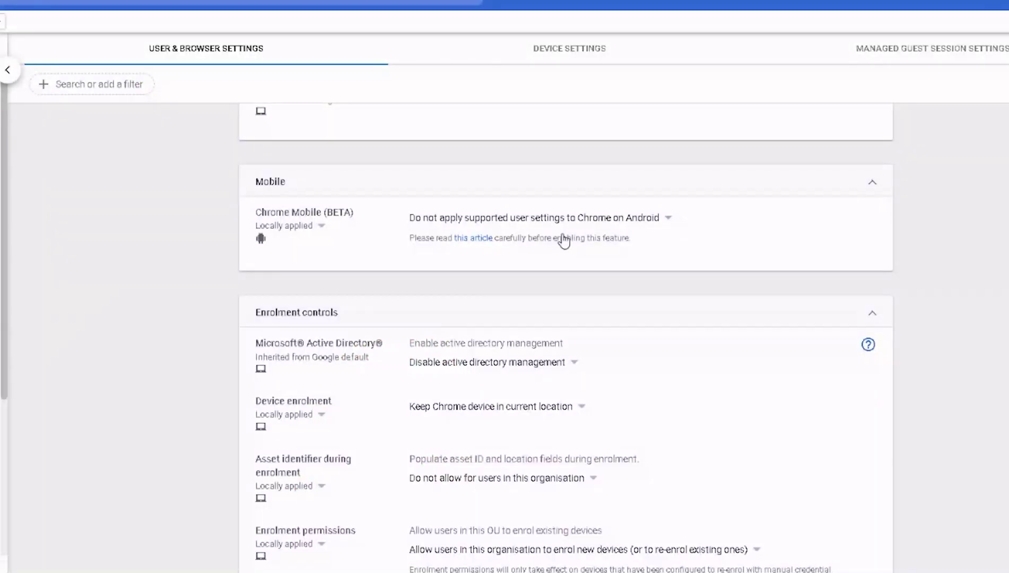
pyautogui.scroll(-1, 563, 241)
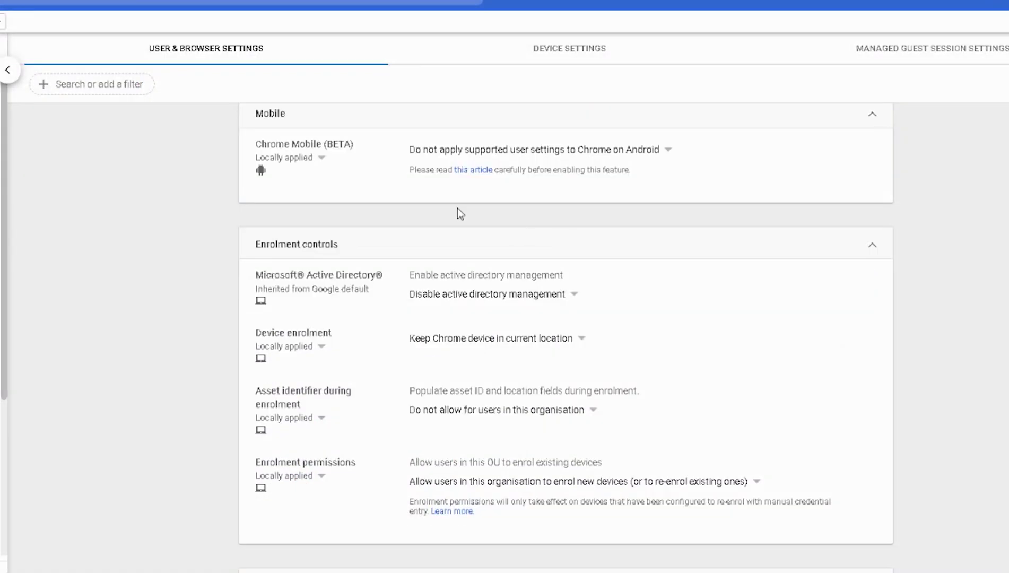
# Filter User & browser settings by 'force' and follow the Apps and extensions page link.
pyautogui.click(114, 83)
pyautogui.write('for')
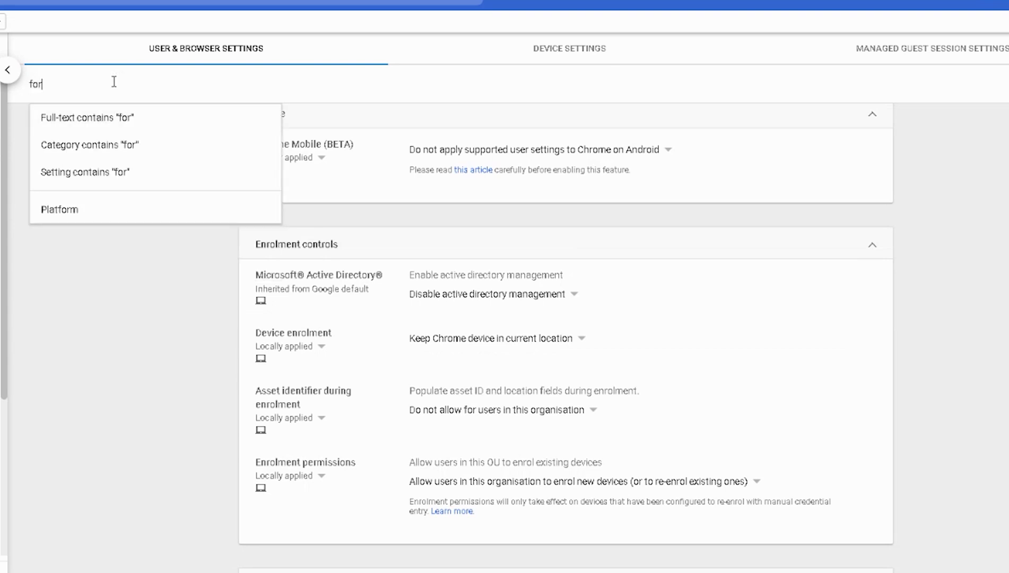
pyautogui.write('ce')
pyautogui.press('Return')
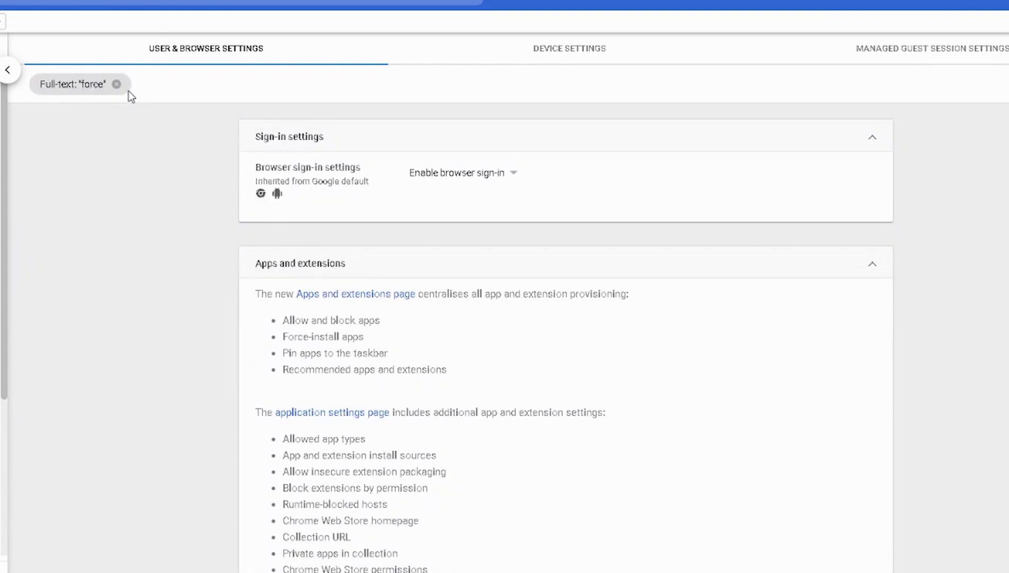
pyautogui.click(385, 299)
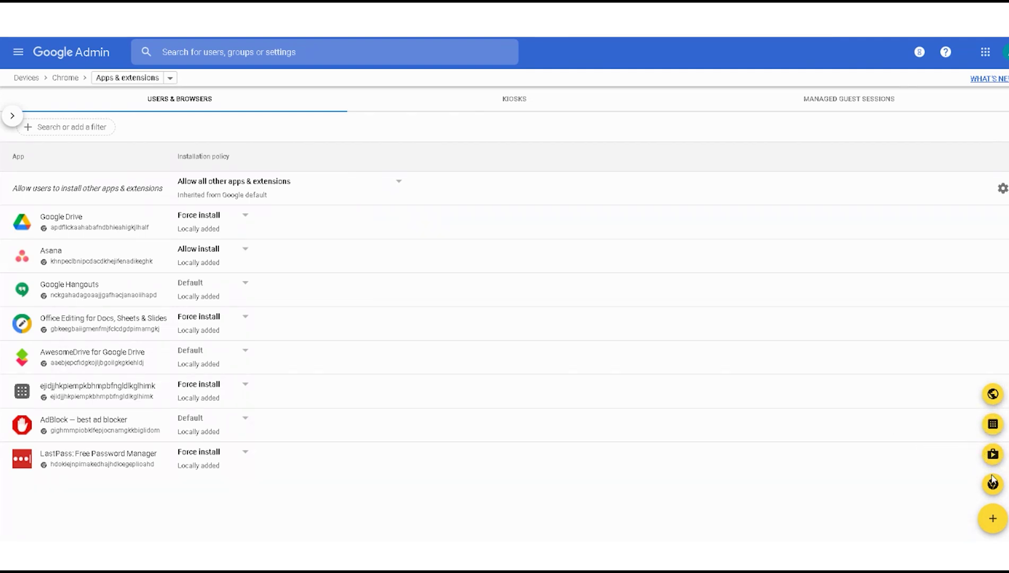
# Find 'clipboard history' in the Chrome Web Store dialog and add Clipboard History Pro as Allow install.
pyautogui.click(992, 485)
pyautogui.write('clipboard h')
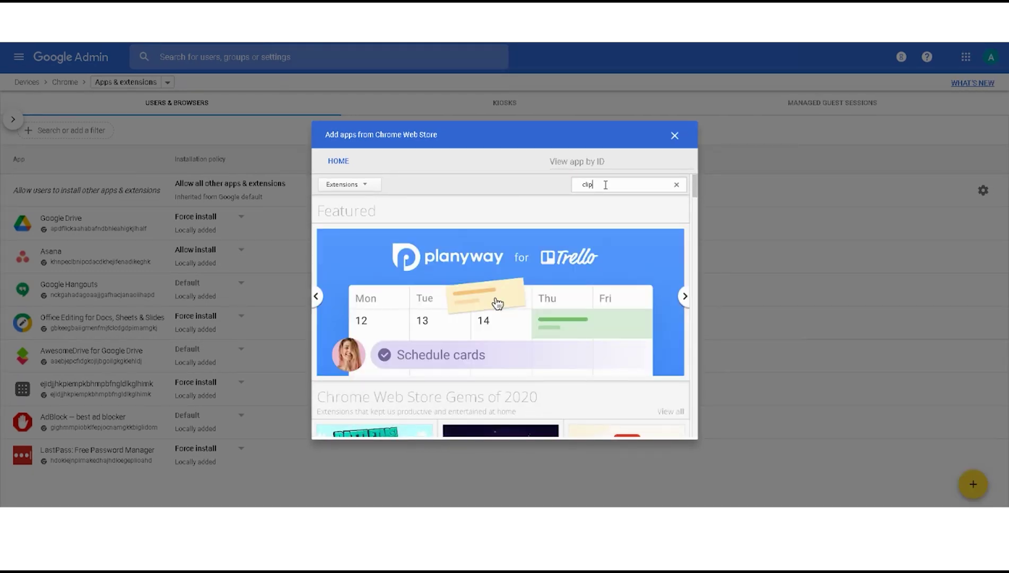
pyautogui.write('istory')
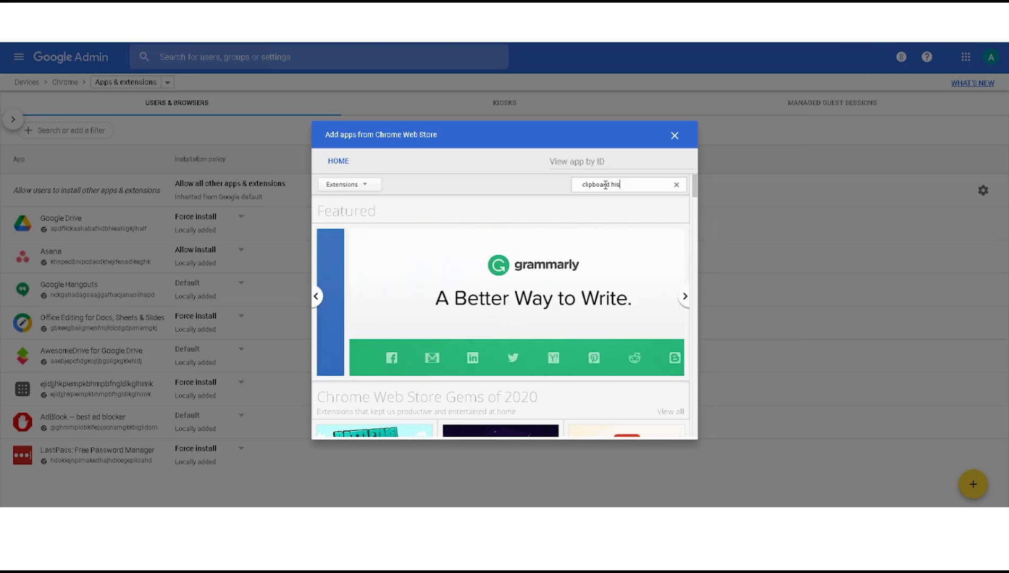
pyautogui.press('Return')
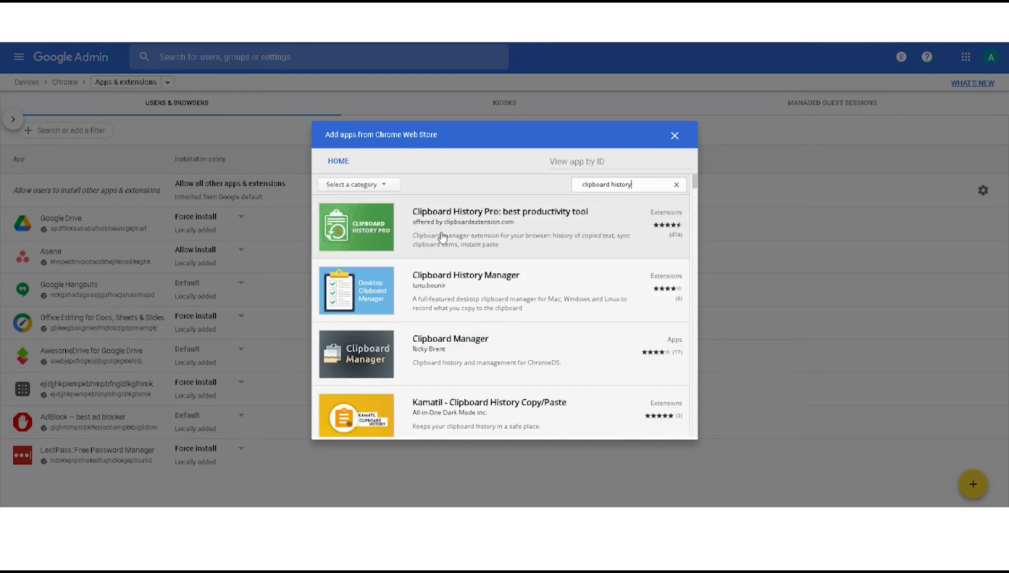
pyautogui.click(443, 237)
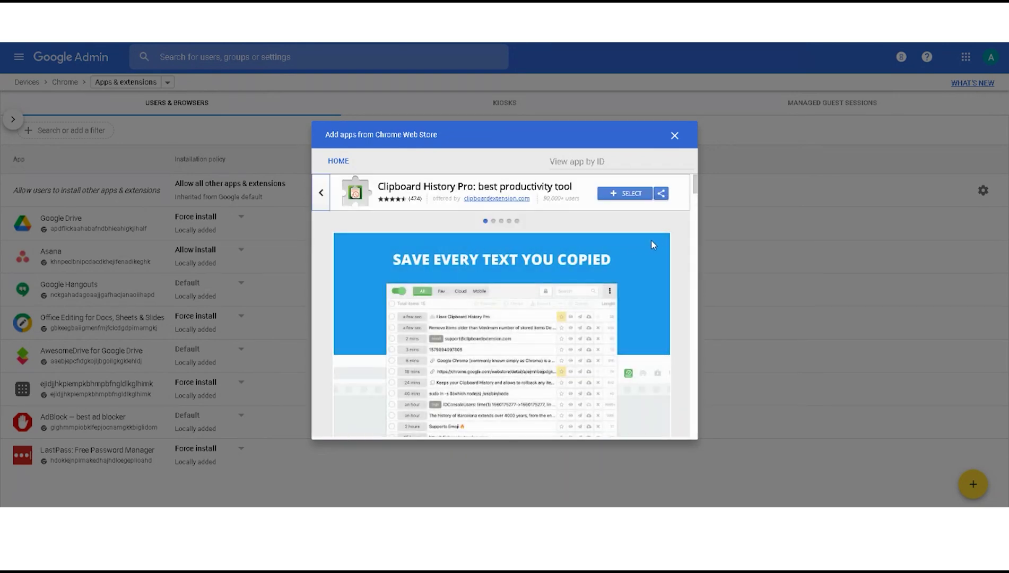
pyautogui.scroll(-3, 629, 269)
pyautogui.scroll(-3, 628, 269)
pyautogui.scroll(-3, 628, 267)
pyautogui.scroll(-2, 628, 266)
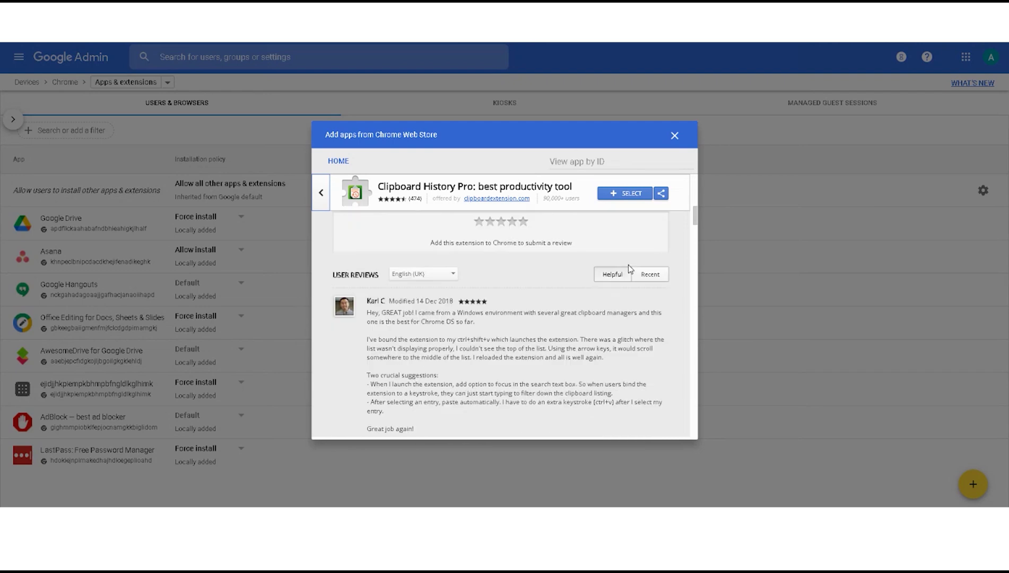
pyautogui.scroll(5, 628, 266)
pyautogui.scroll(3, 627, 260)
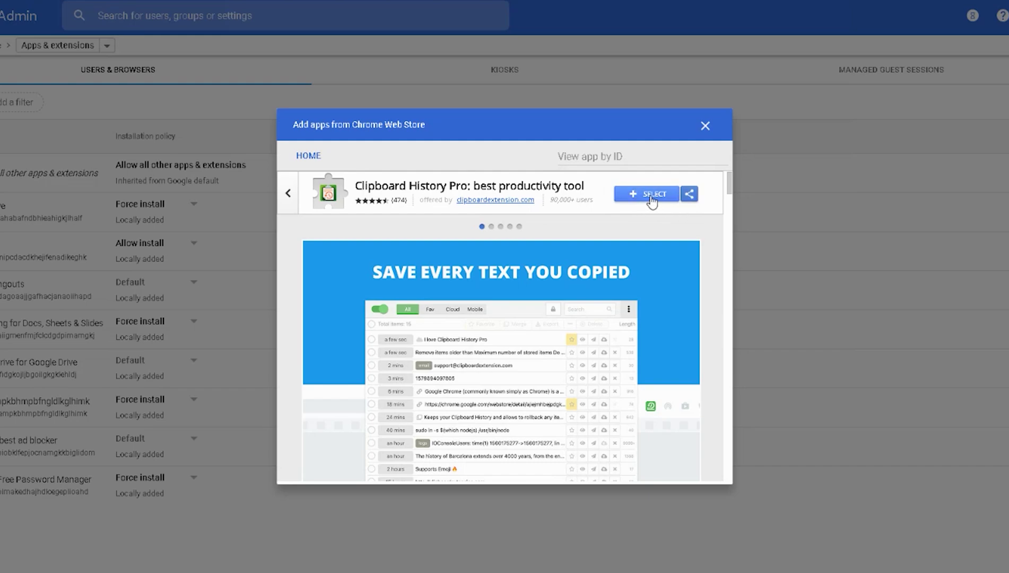
pyautogui.click(652, 201)
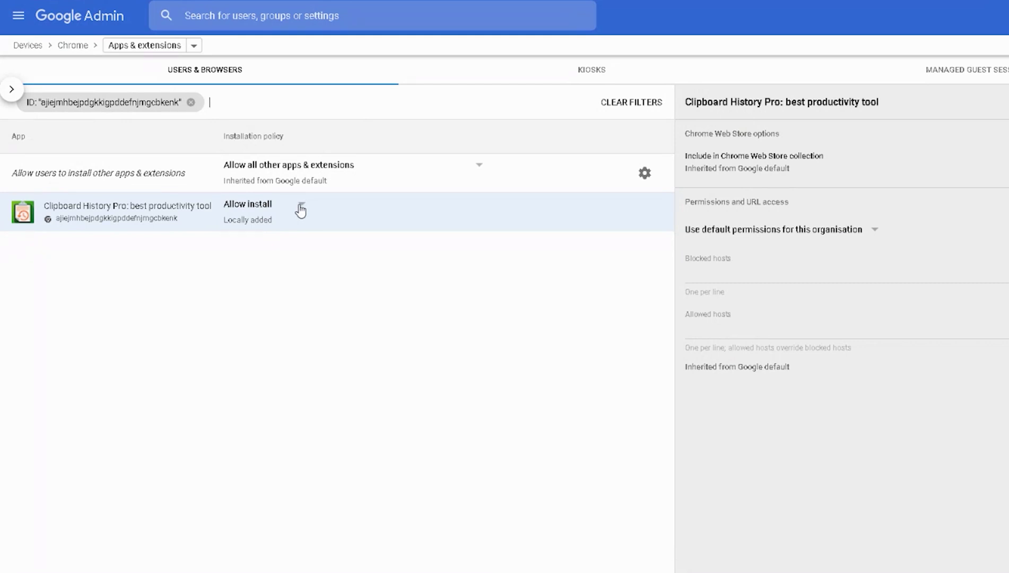
# Check Clipboard History Pro's installation policy options, then delete its entry.
pyautogui.click(300, 208)
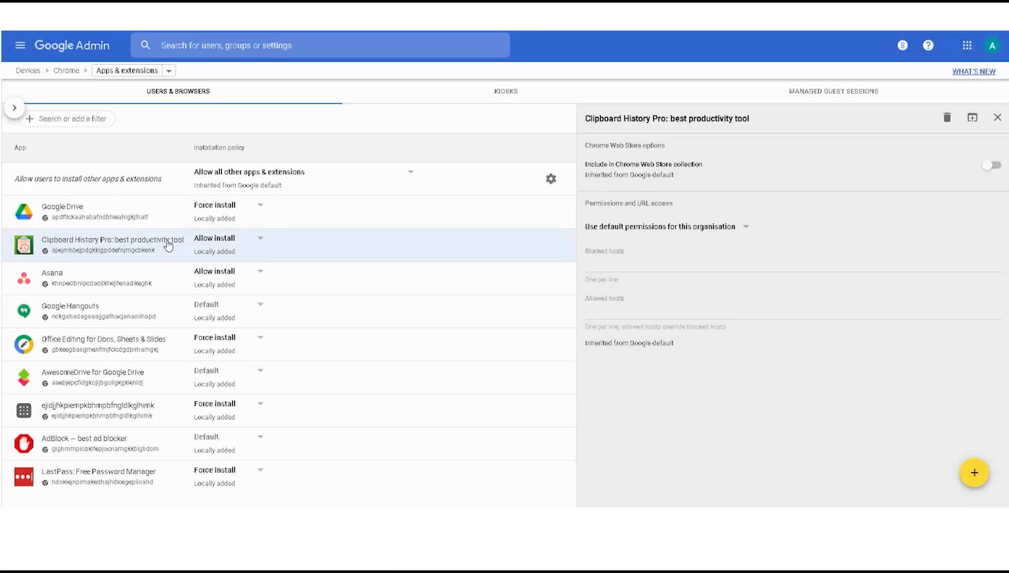
pyautogui.click(947, 118)
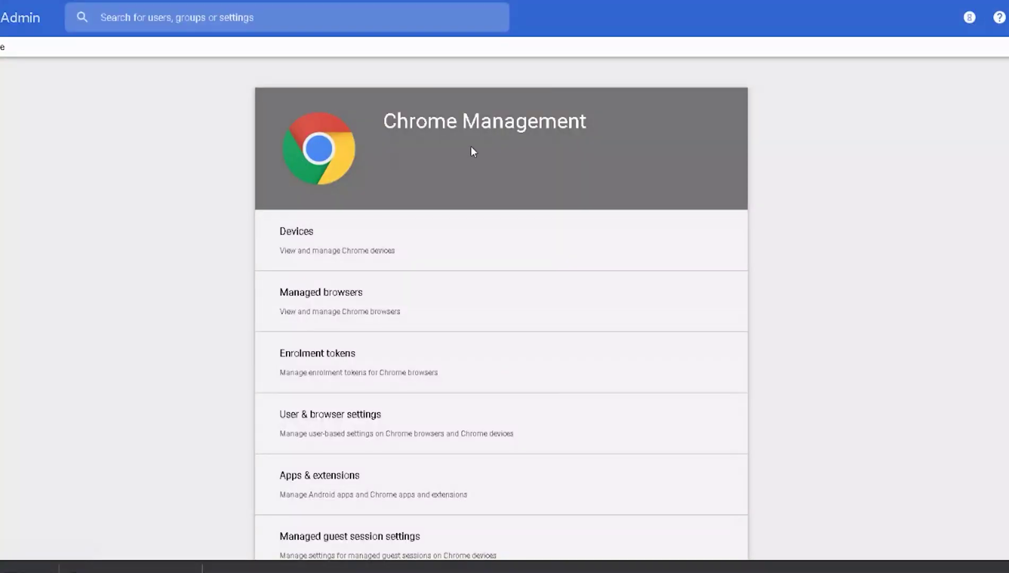
# Filter settings by 'password', set Password manager to never allowed, then filter by 'form'.
pyautogui.click(493, 439)
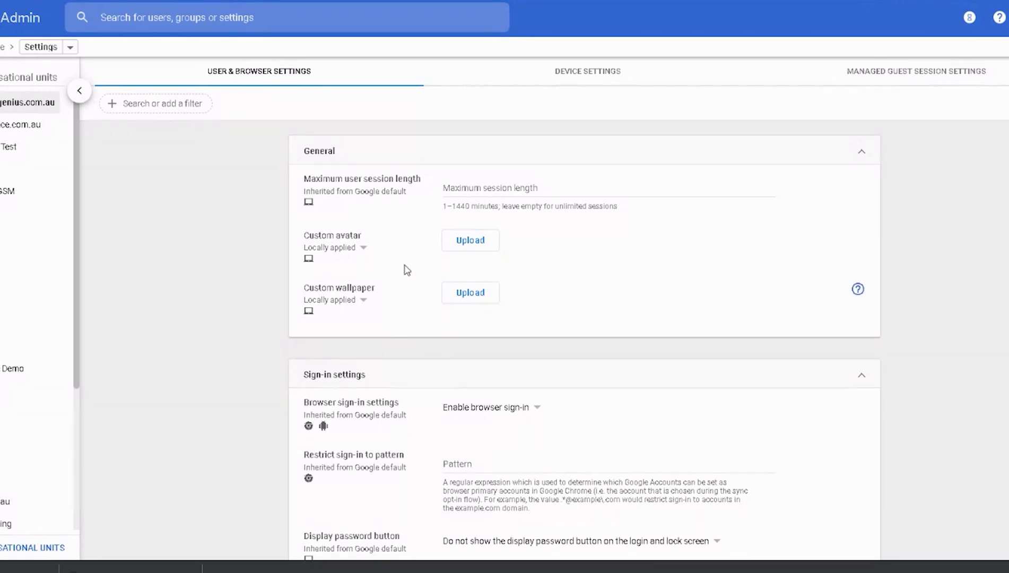
pyautogui.click(179, 96)
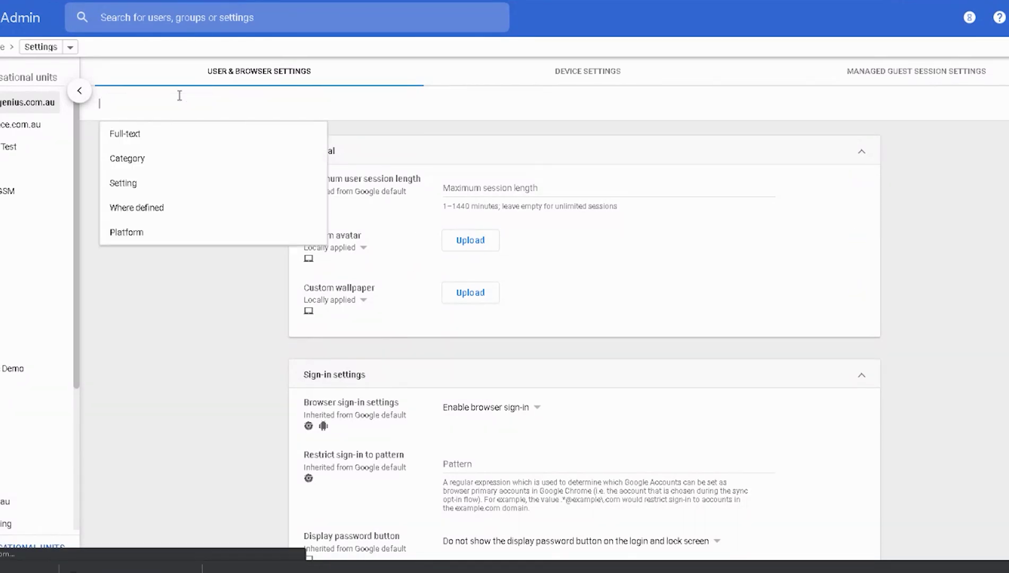
pyautogui.write('passwor')
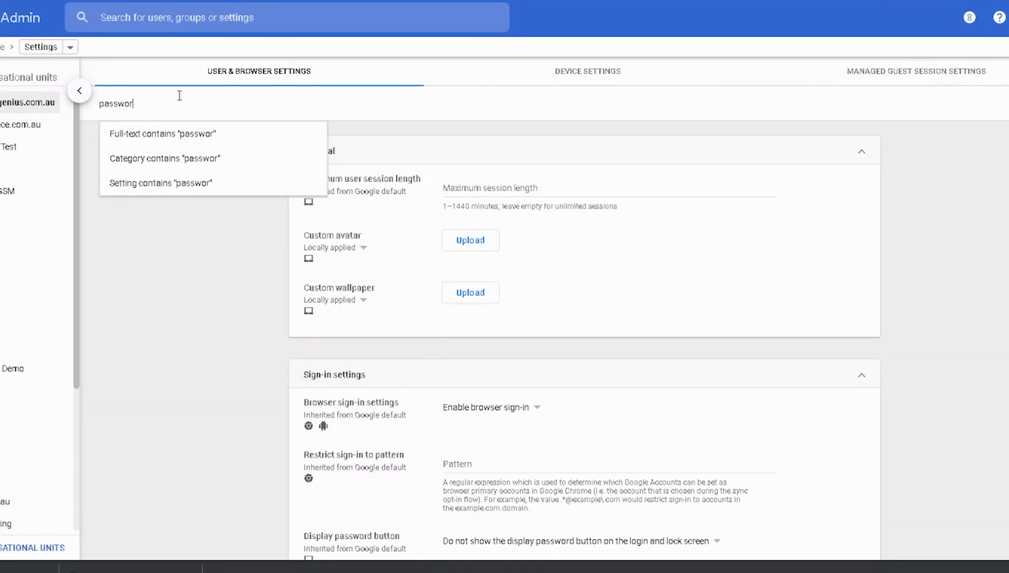
pyautogui.write('d')
pyautogui.press('Return')
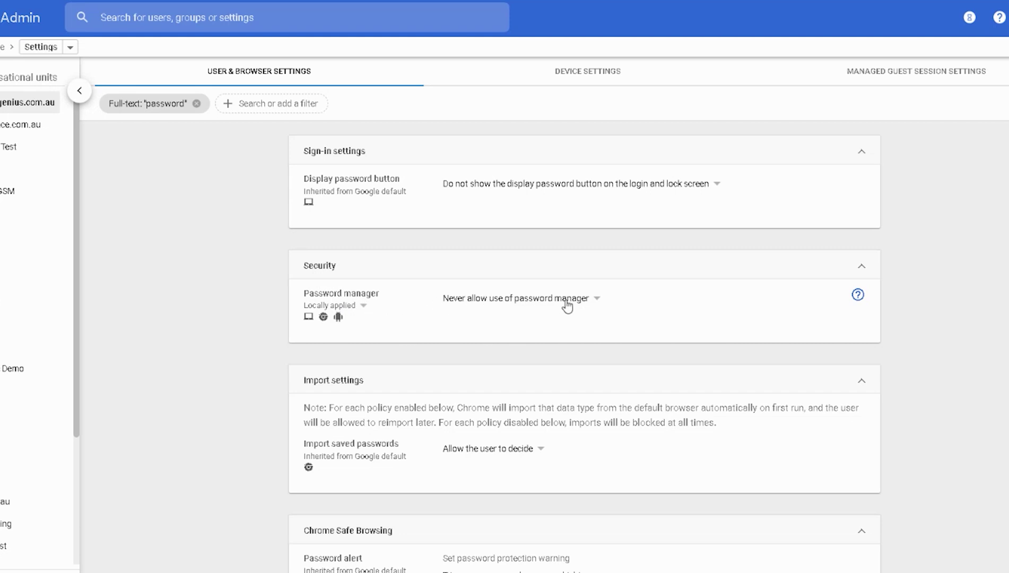
pyautogui.click(599, 306)
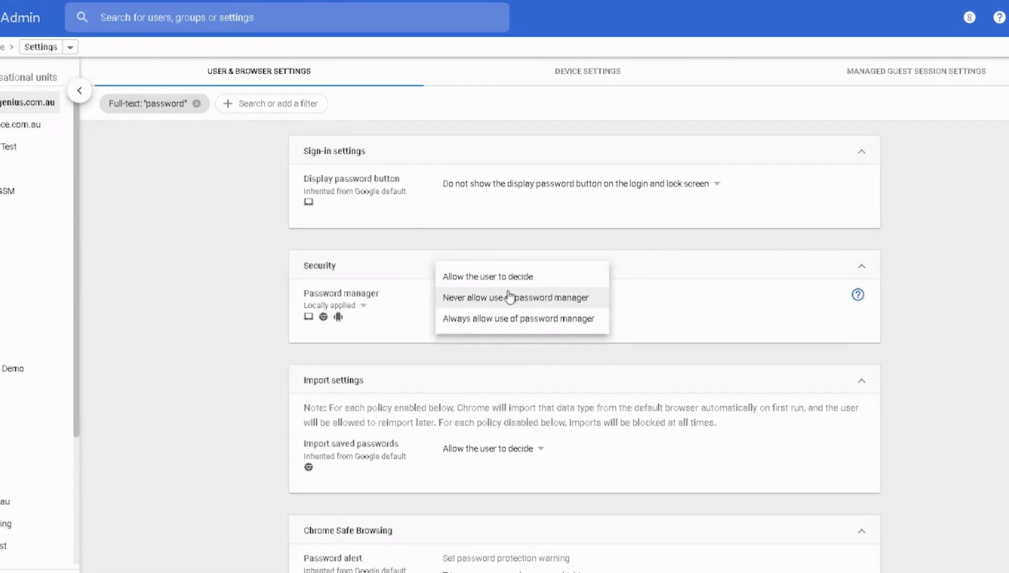
pyautogui.click(633, 301)
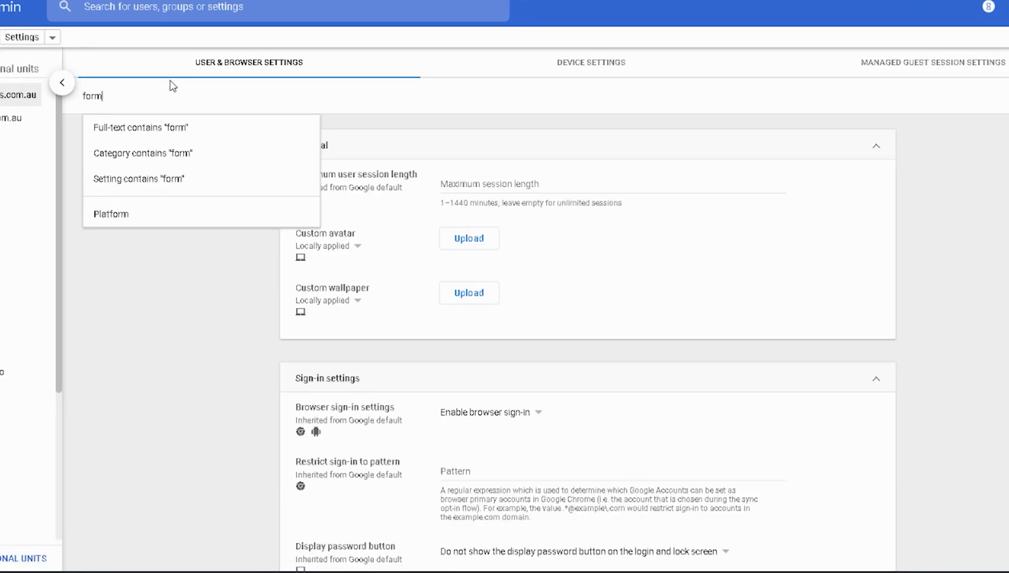
pyautogui.press('Return')
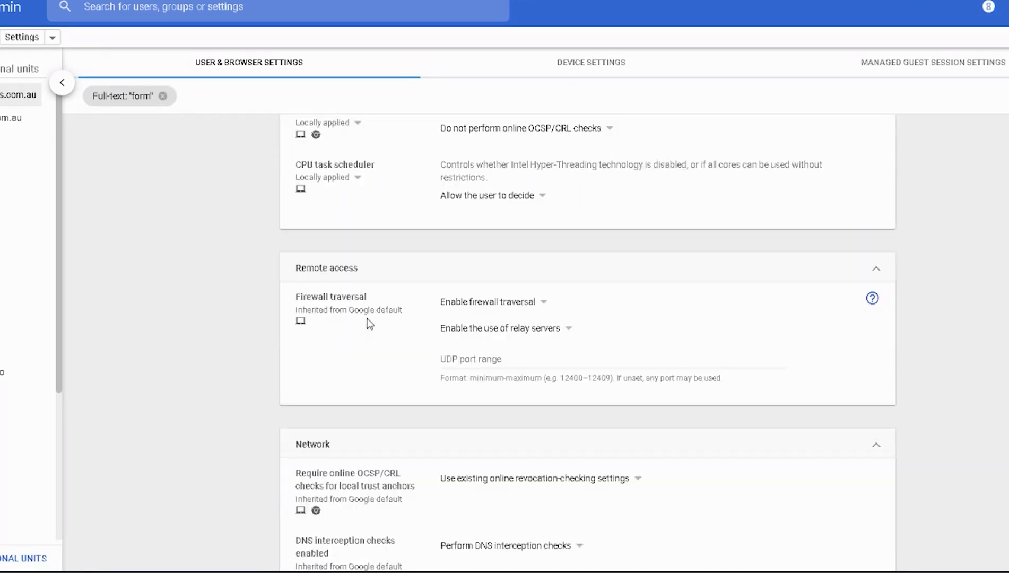
pyautogui.scroll(-2, 367, 324)
pyautogui.scroll(-2, 367, 324)
pyautogui.scroll(-2, 368, 323)
pyautogui.scroll(-1, 370, 324)
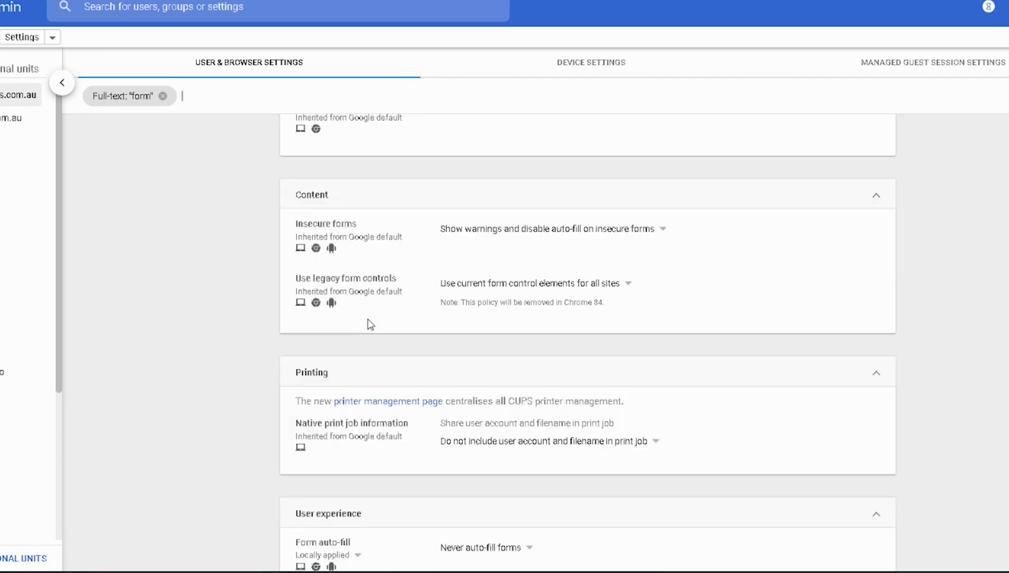
pyautogui.scroll(-1, 368, 323)
pyautogui.scroll(-2, 368, 324)
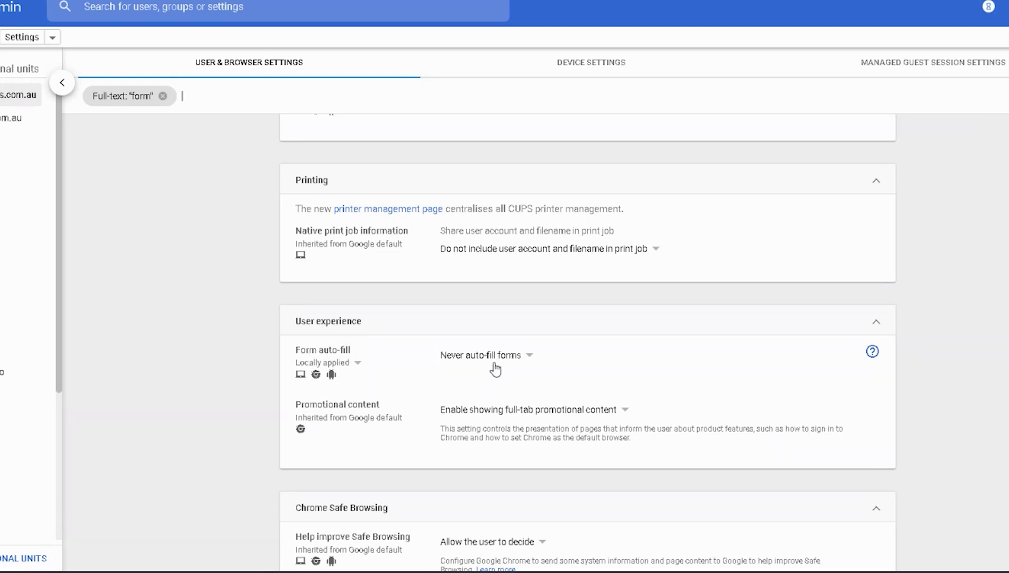
# Set Form auto-fill to 'Never auto-fill forms'.
pyautogui.click(530, 357)
pyautogui.click(587, 354)
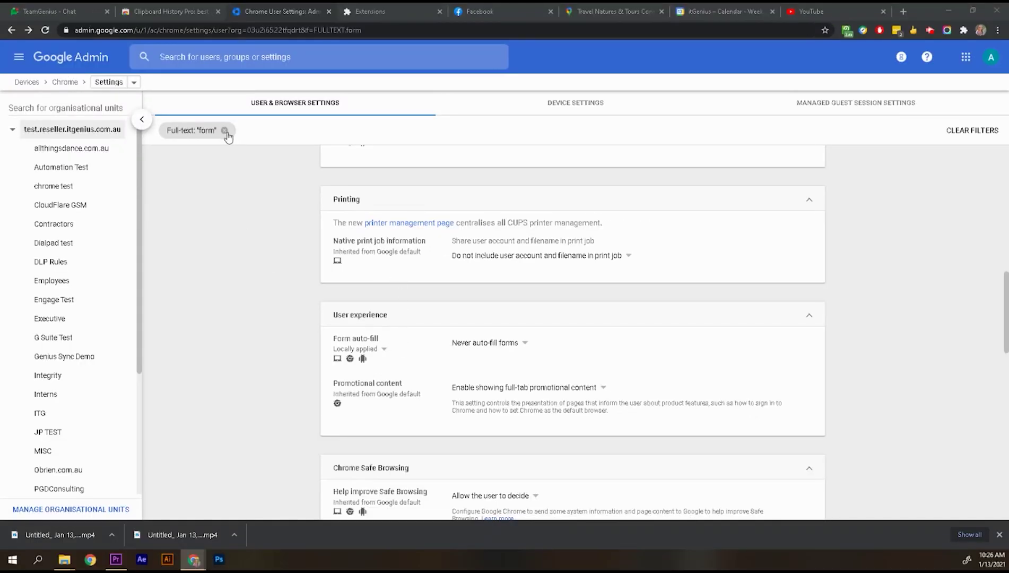
pyautogui.click(225, 131)
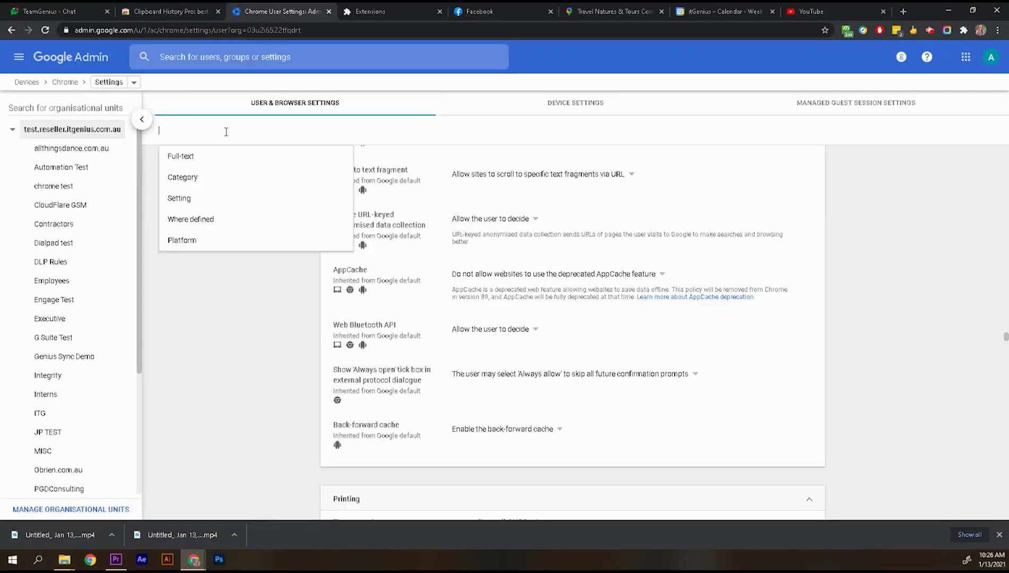
pyautogui.write('homepage')
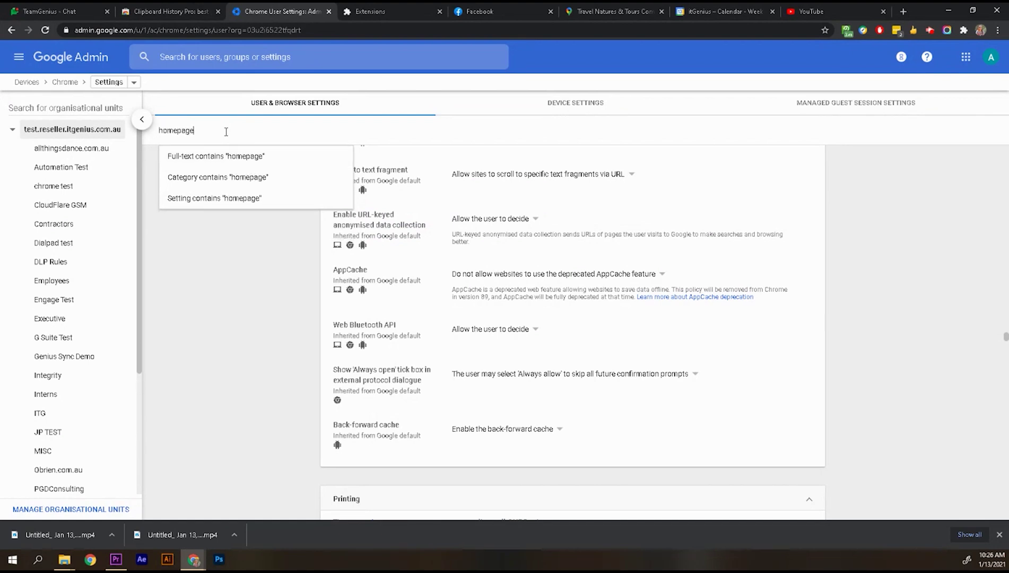
pyautogui.press('Return')
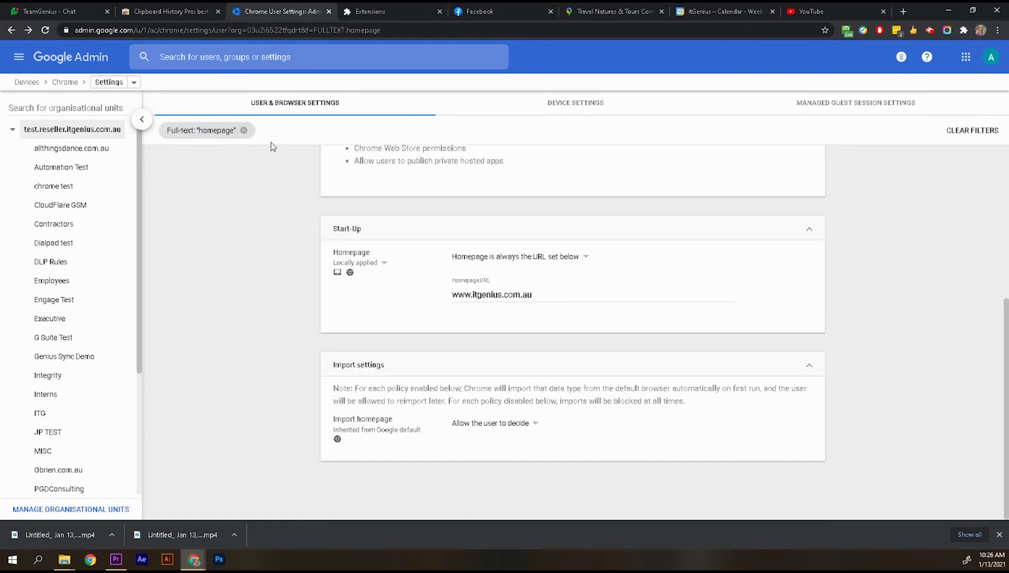
pyautogui.click(584, 259)
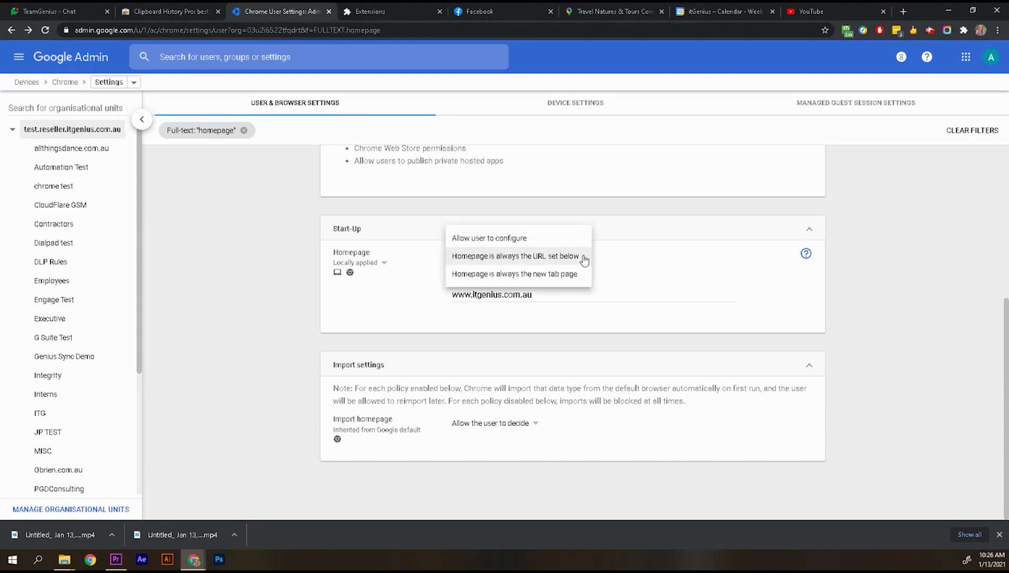
pyautogui.click(608, 283)
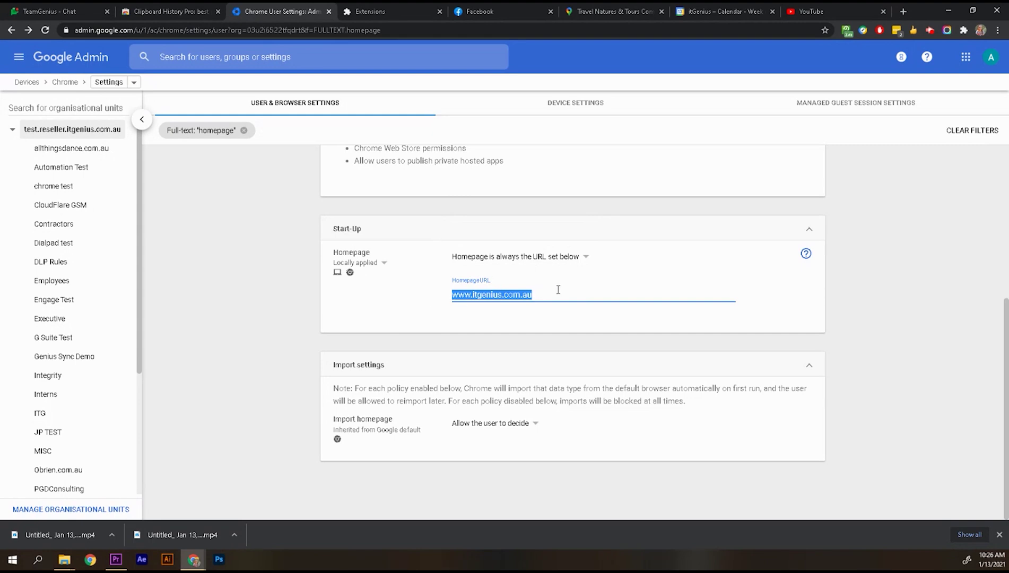